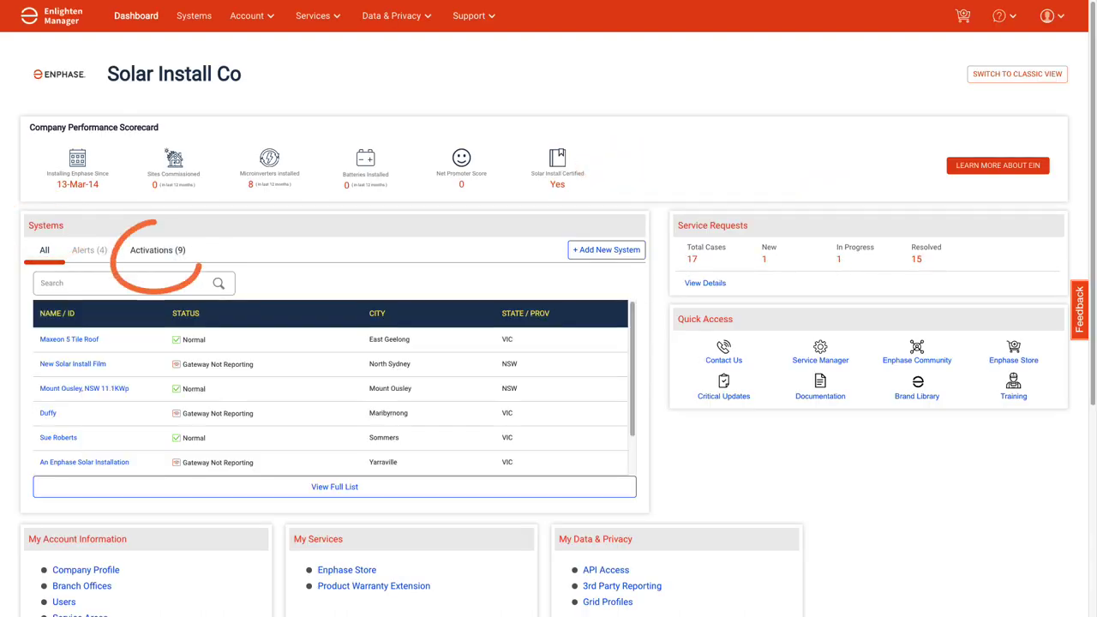
- Open the full list of activations, open the "An Enphase Solar Installation" record and launch its Array Builder
click(157, 249)
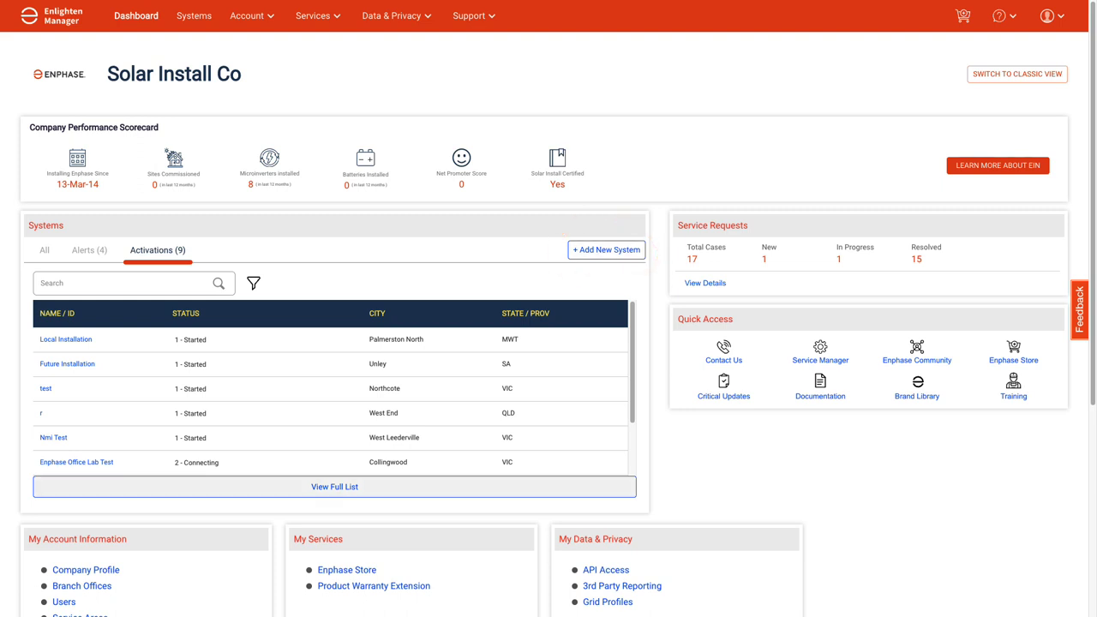
click(334, 486)
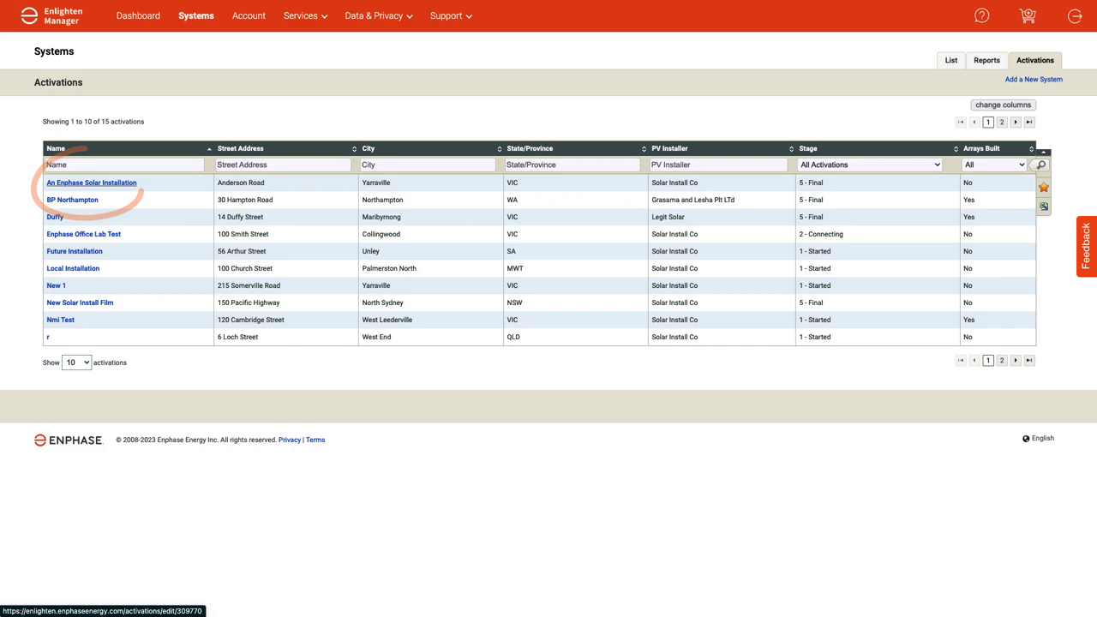
click(91, 183)
scroll(549, 309, down, 2)
scroll(549, 309, down, 5)
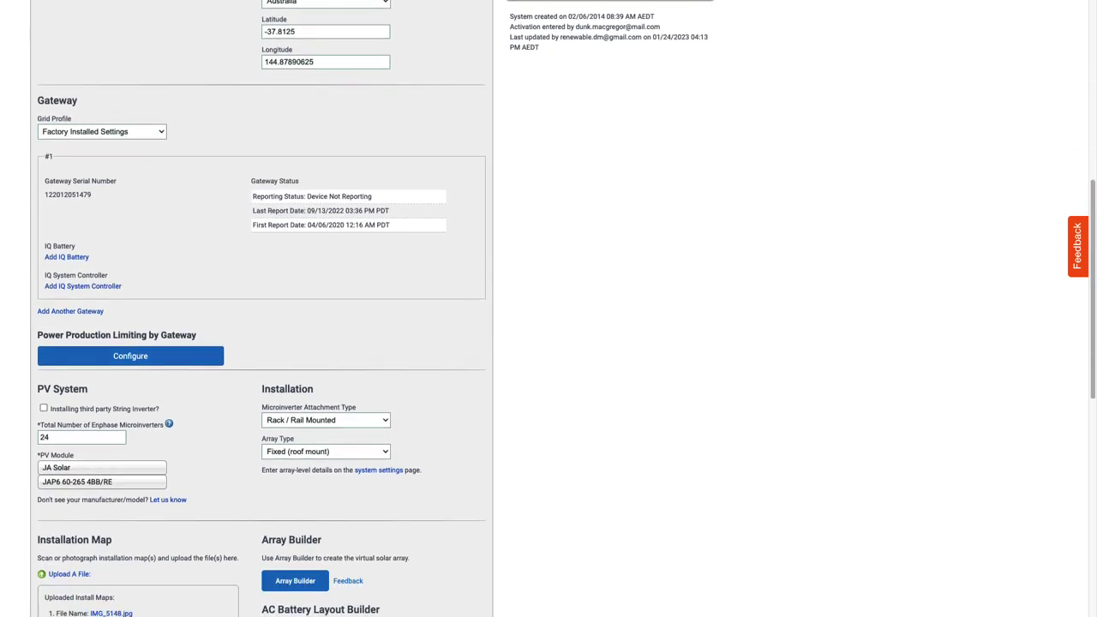
scroll(548, 309, down, 2)
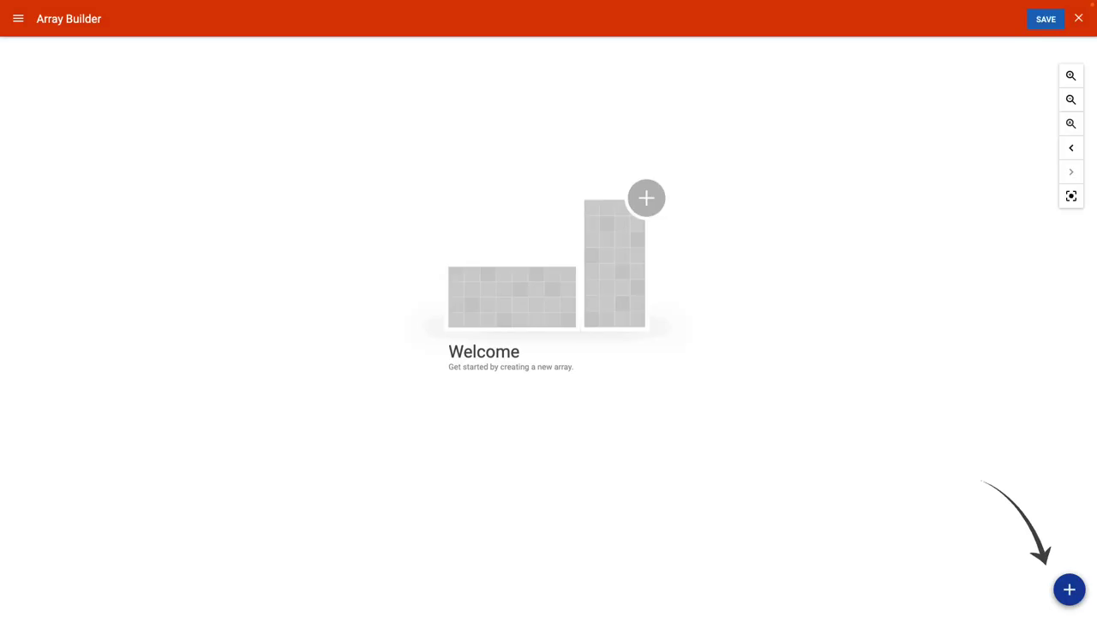
- Start a new array named Array 1 with 1 row and 5 columns
click(1069, 589)
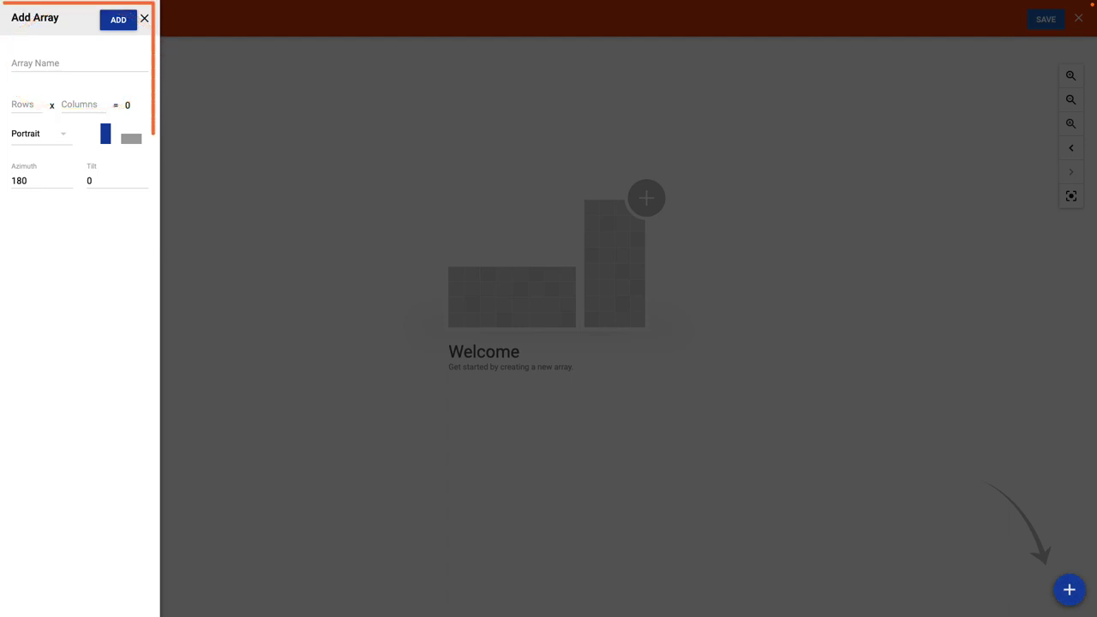
click(51, 63)
text(Array)
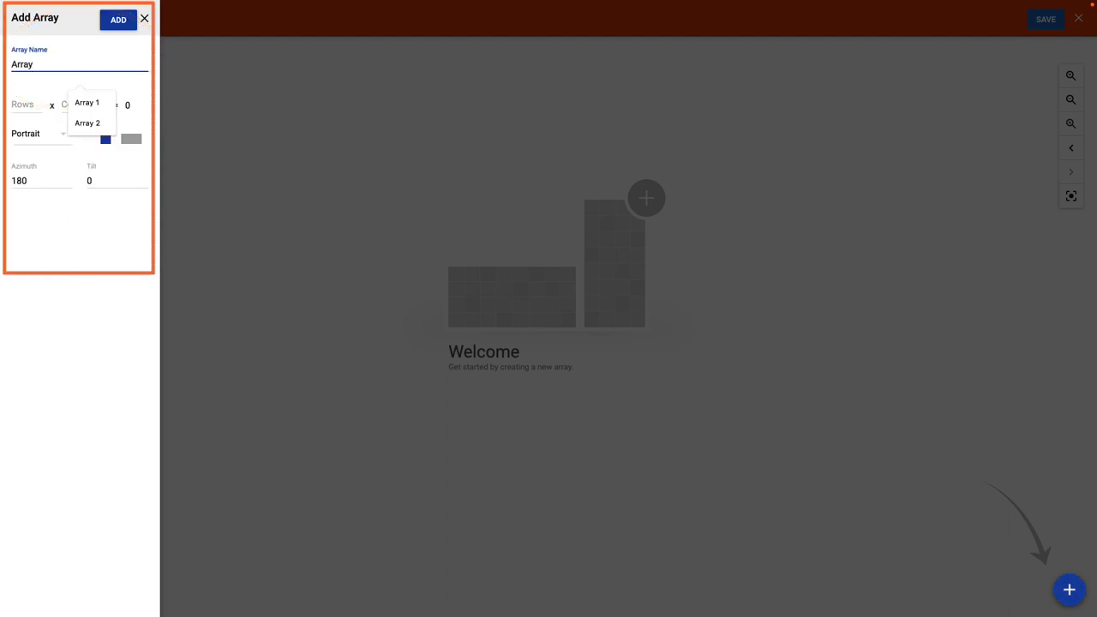
text( 1)
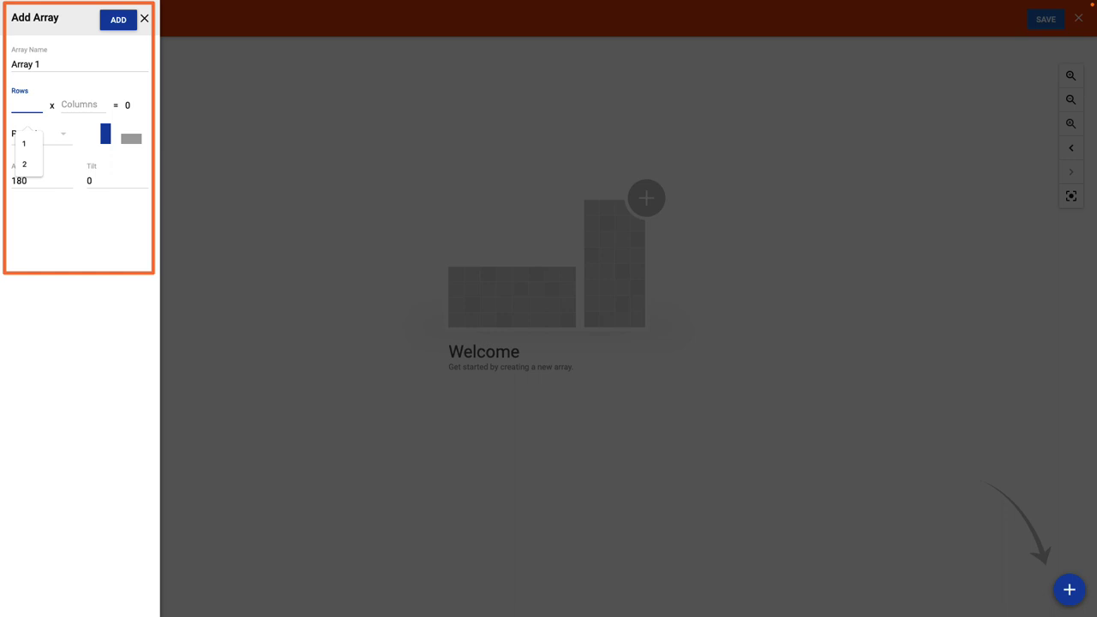
click(25, 104)
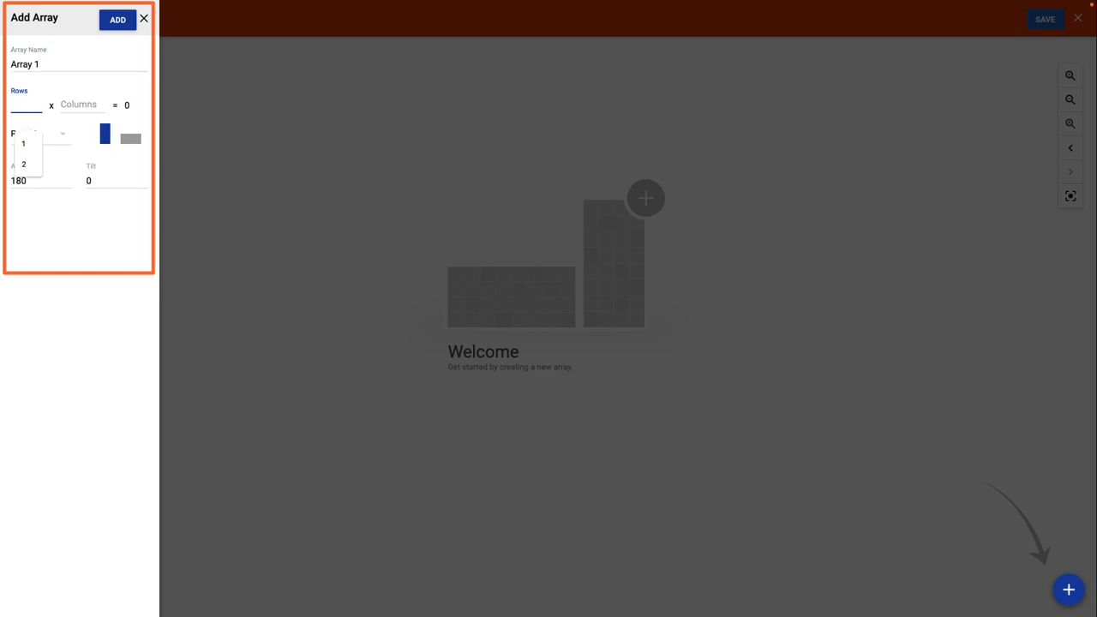
text(1)
click(82, 104)
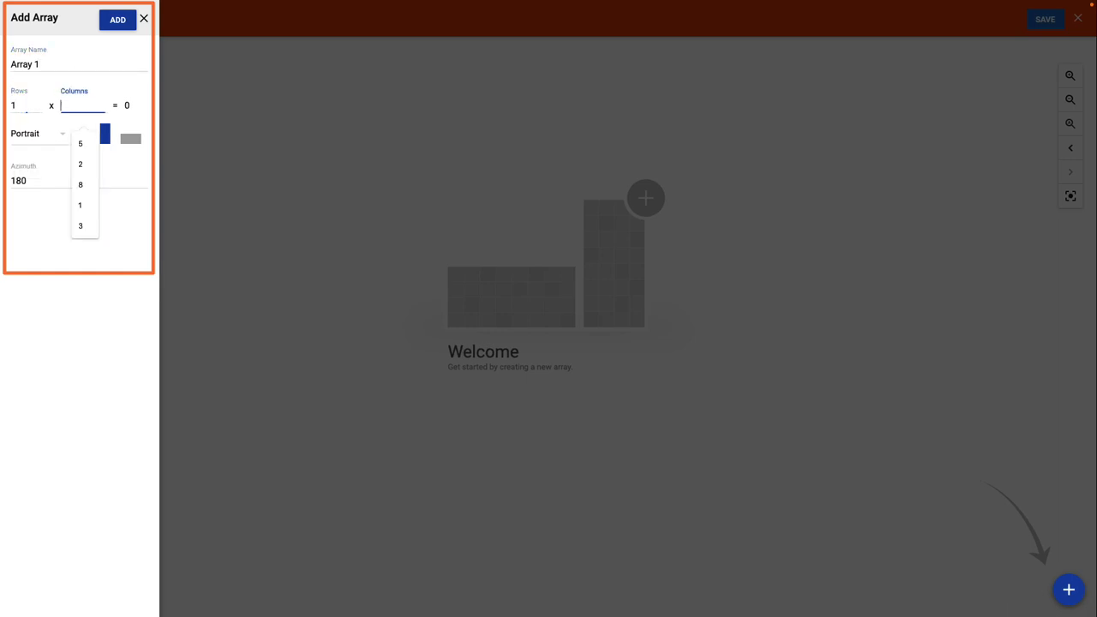
text(5)
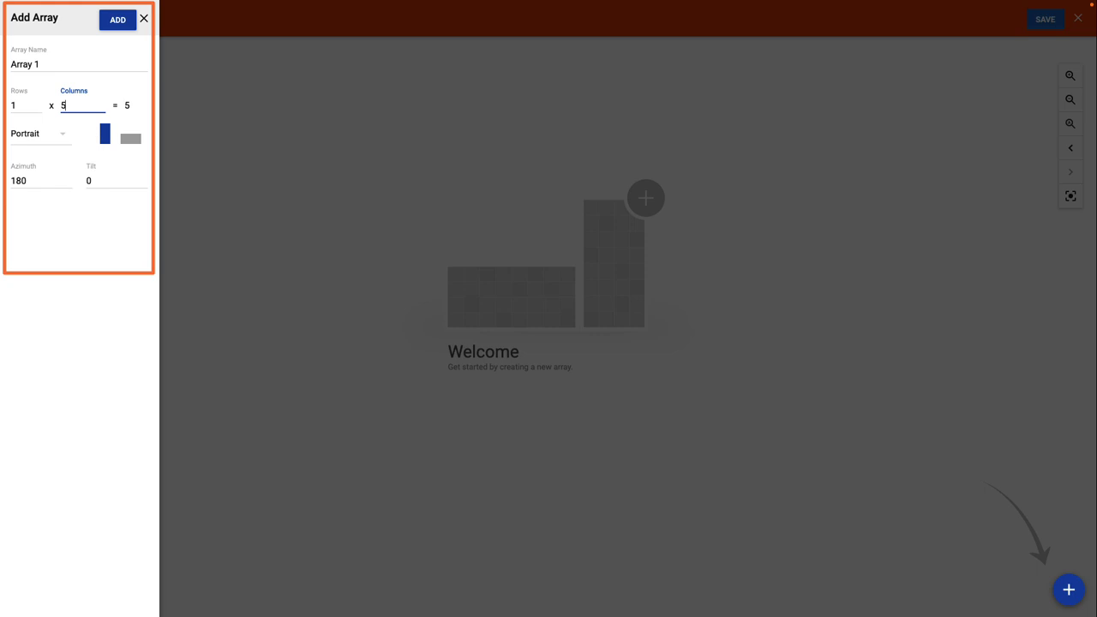
- Keep Array 1 in portrait orientation, set its azimuth to 0 and tilt to 25, and add it to the layout
click(40, 134)
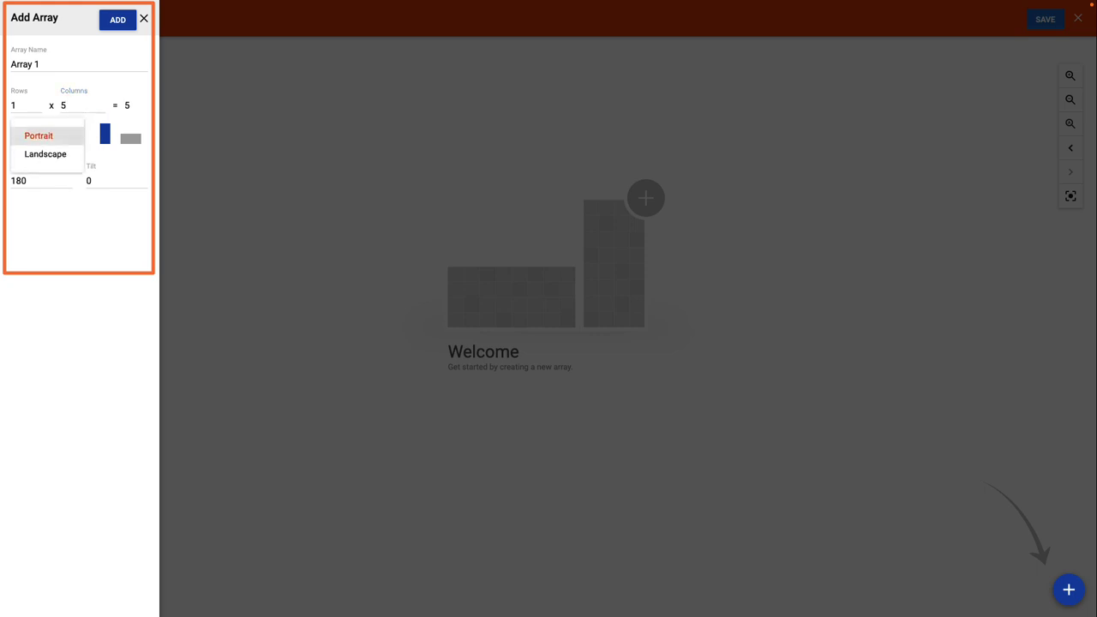
click(39, 135)
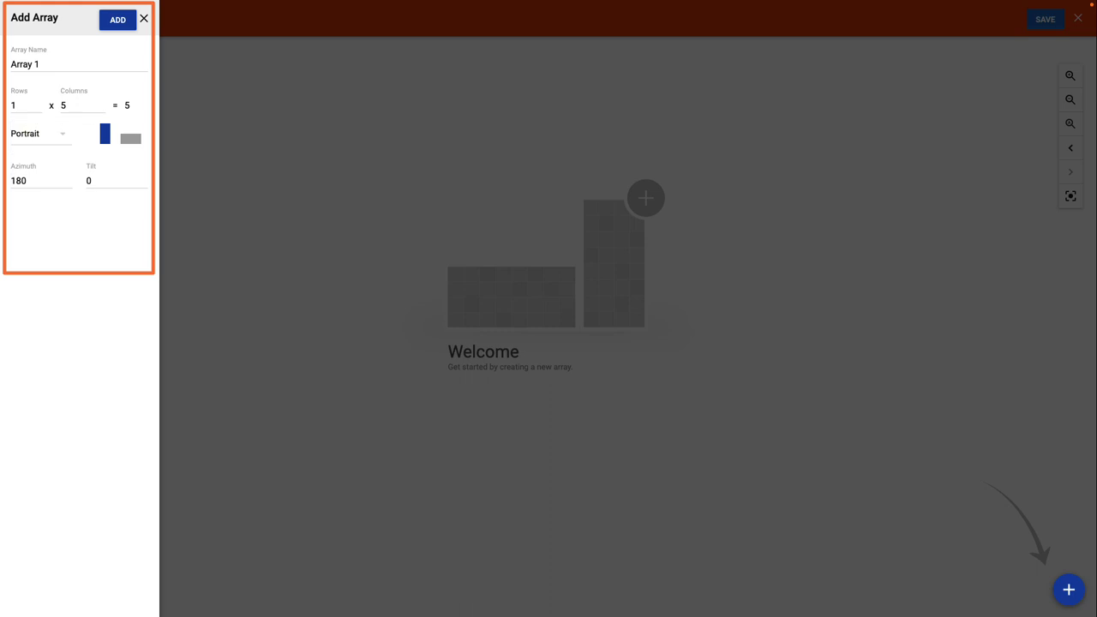
double_click(19, 181)
click(91, 180)
text(25)
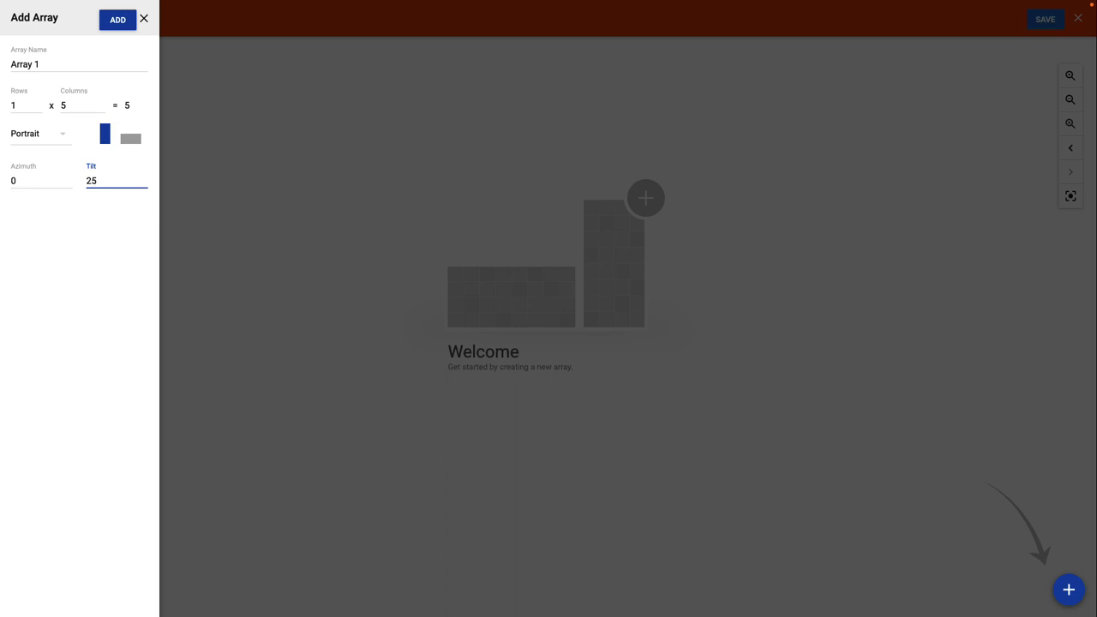
click(117, 20)
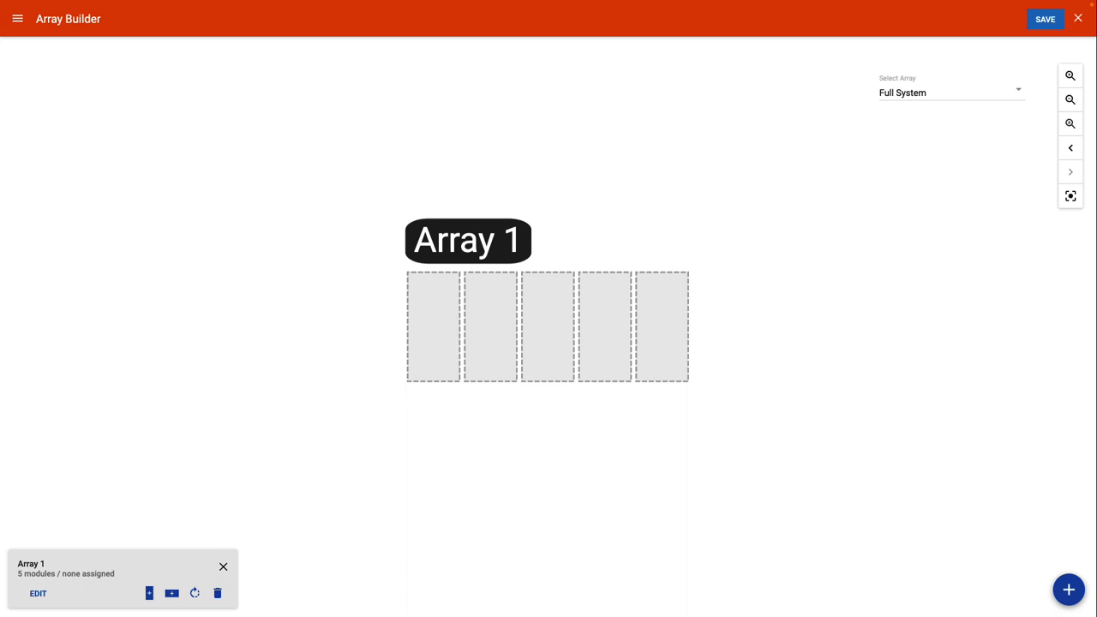
- Start a second array named Array 2 with 1 row and 2 columns
click(17, 18)
click(21, 76)
click(63, 49)
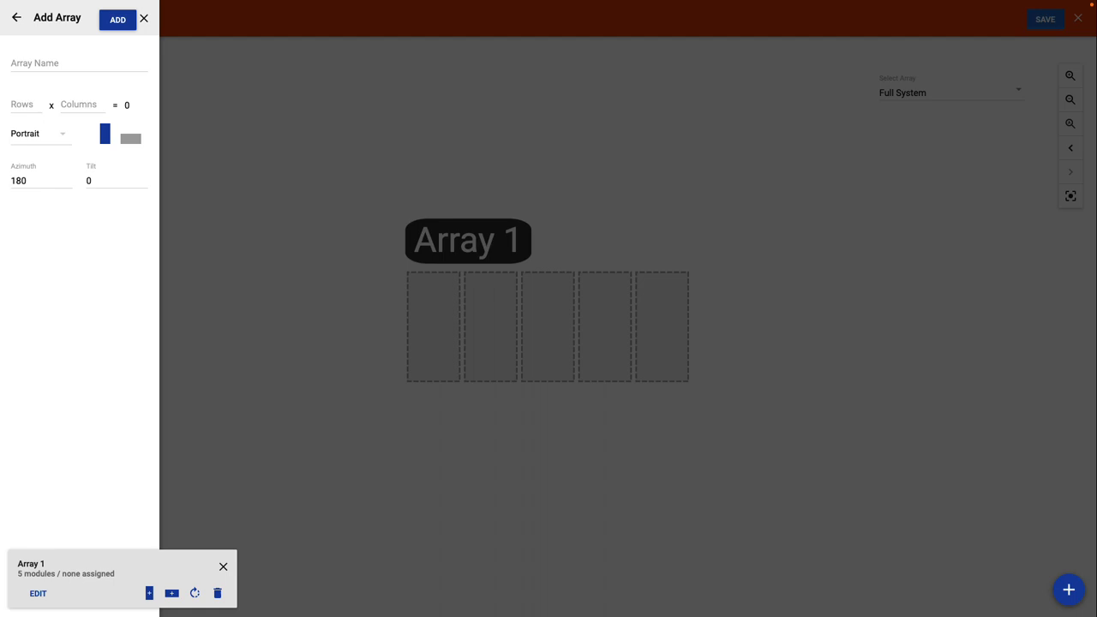
text(Array 2)
key(Tab)
text(1)
key(Tab)
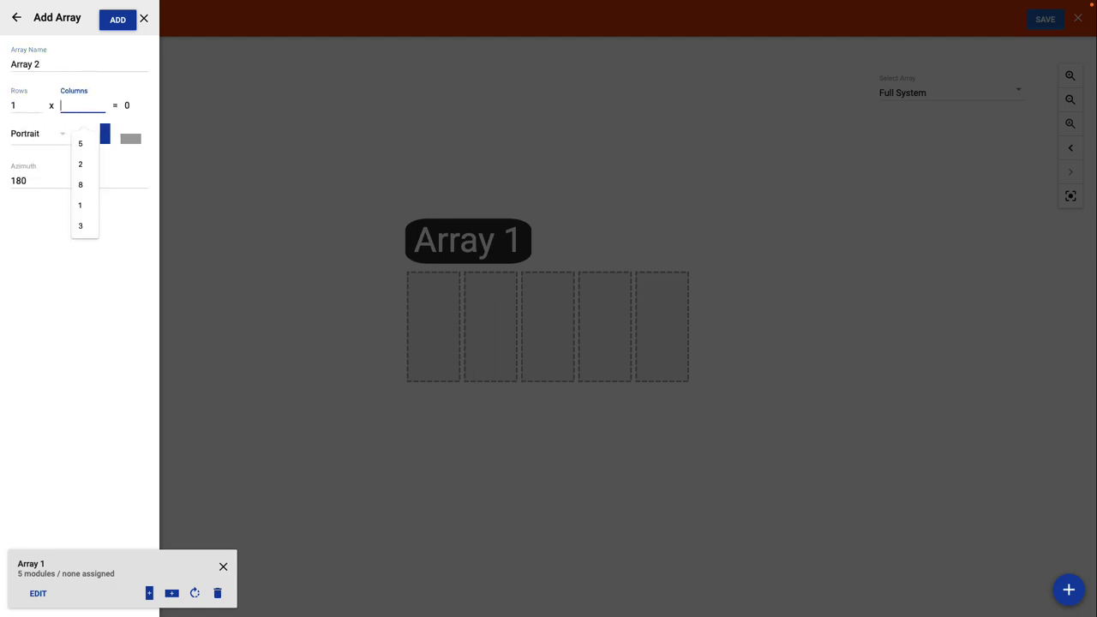
text(2)
- Set Array 2's azimuth to 270 and tilt to 25, and add it to the layout
key(Tab)
text(270)
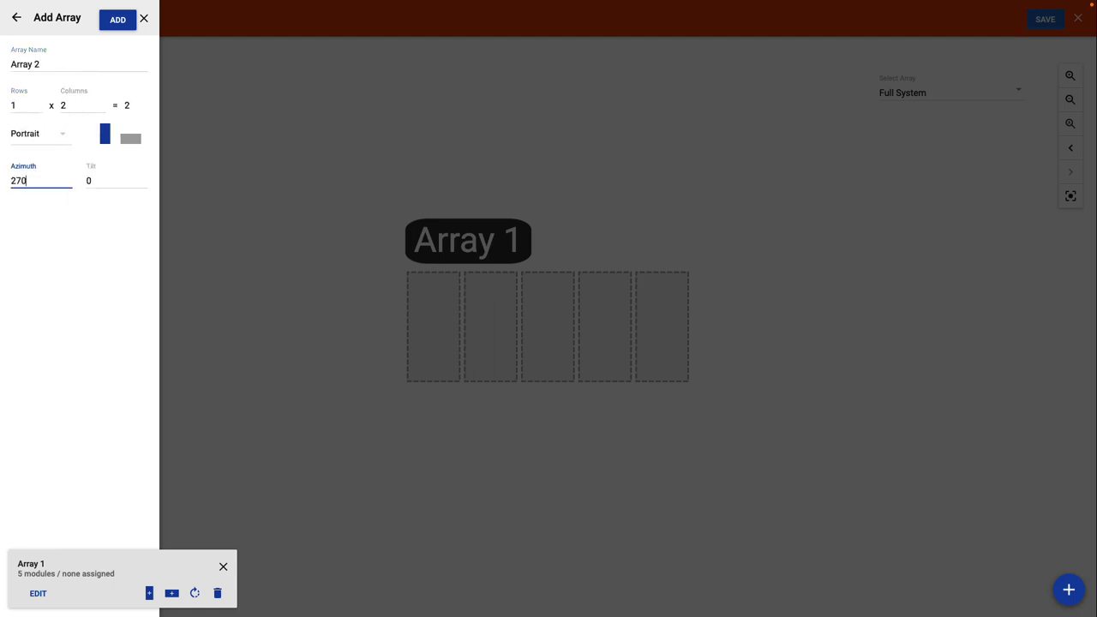
key(Tab)
text(25)
key(Return)
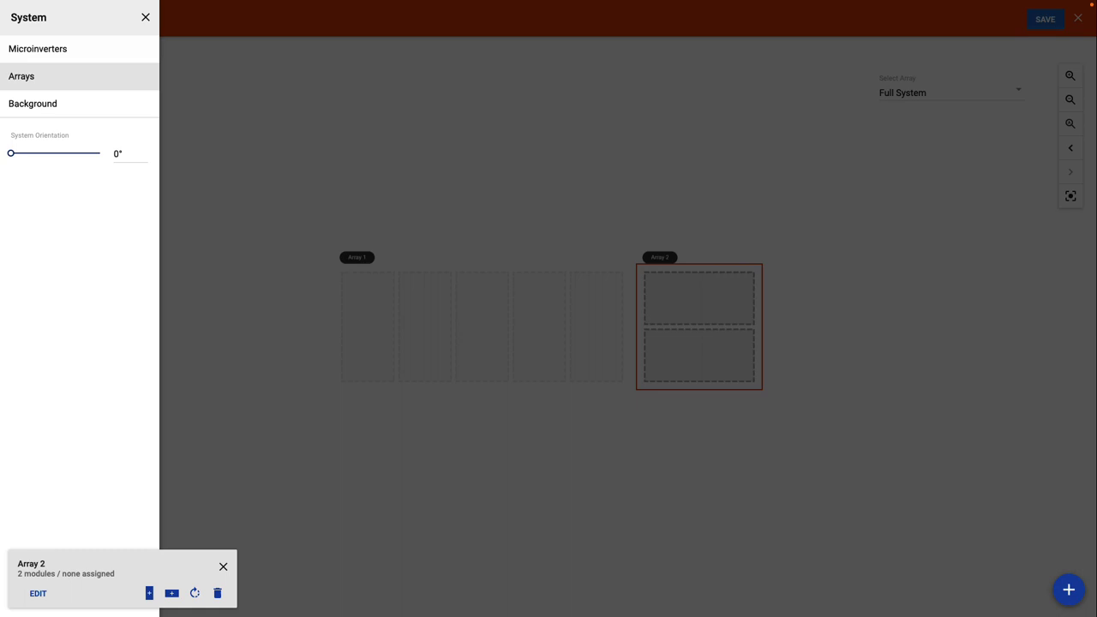
- Upload Roof Picture.jpg from the Desktop as the layout's background image
click(33, 103)
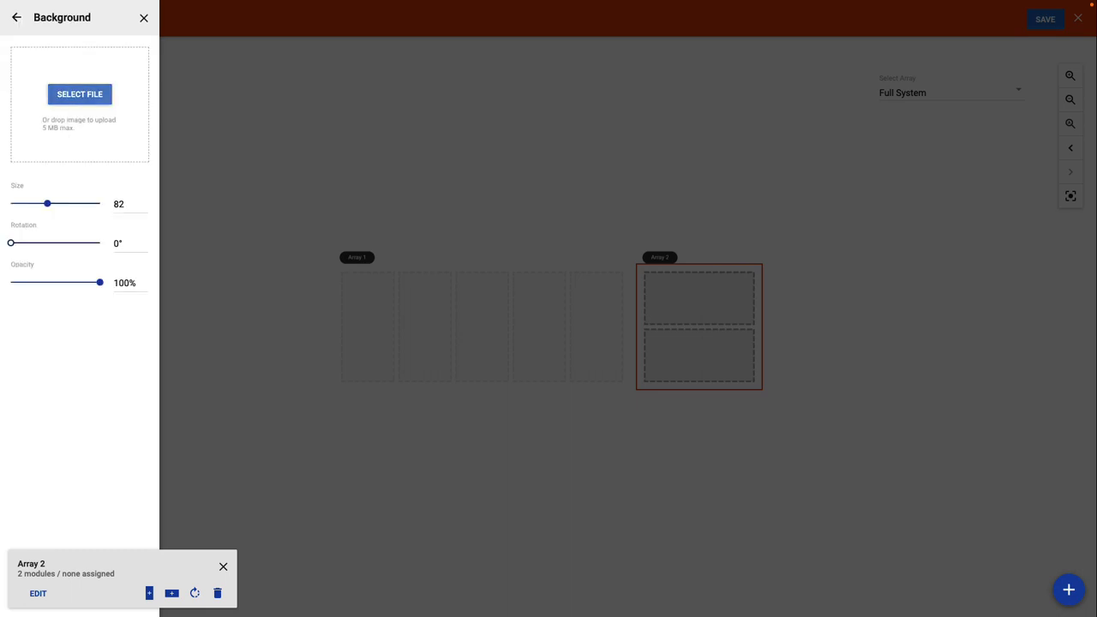
click(79, 94)
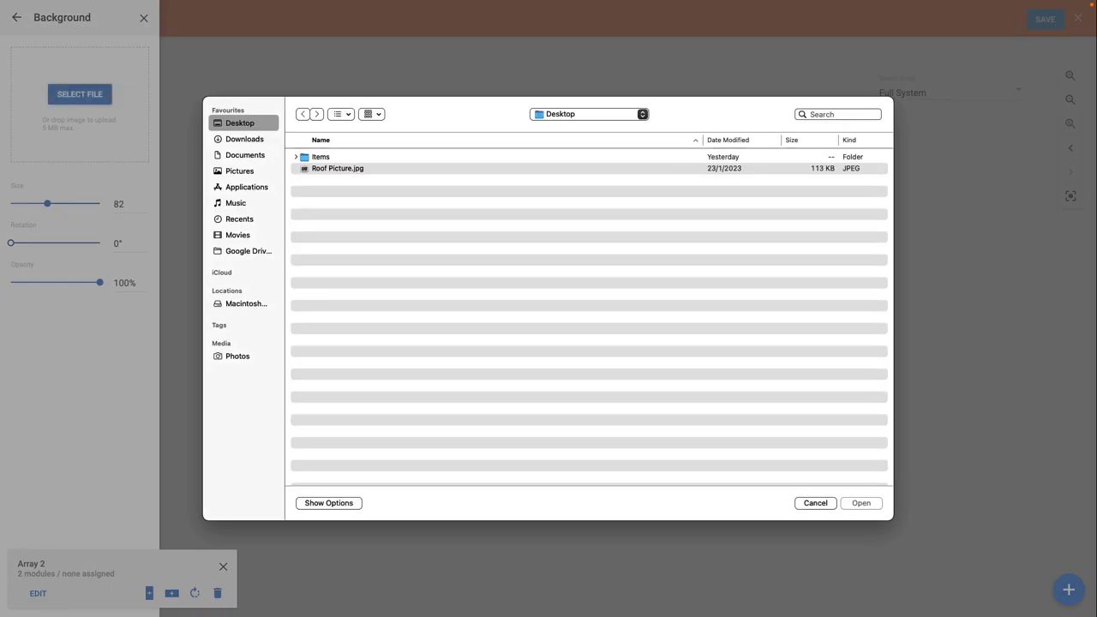
click(337, 168)
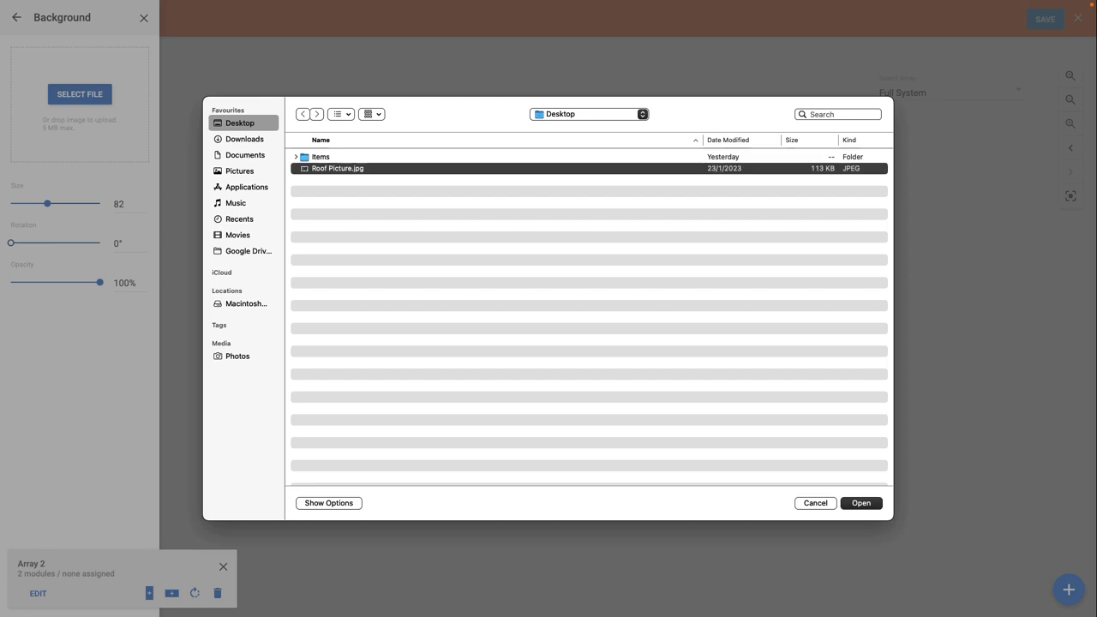
key(Return)
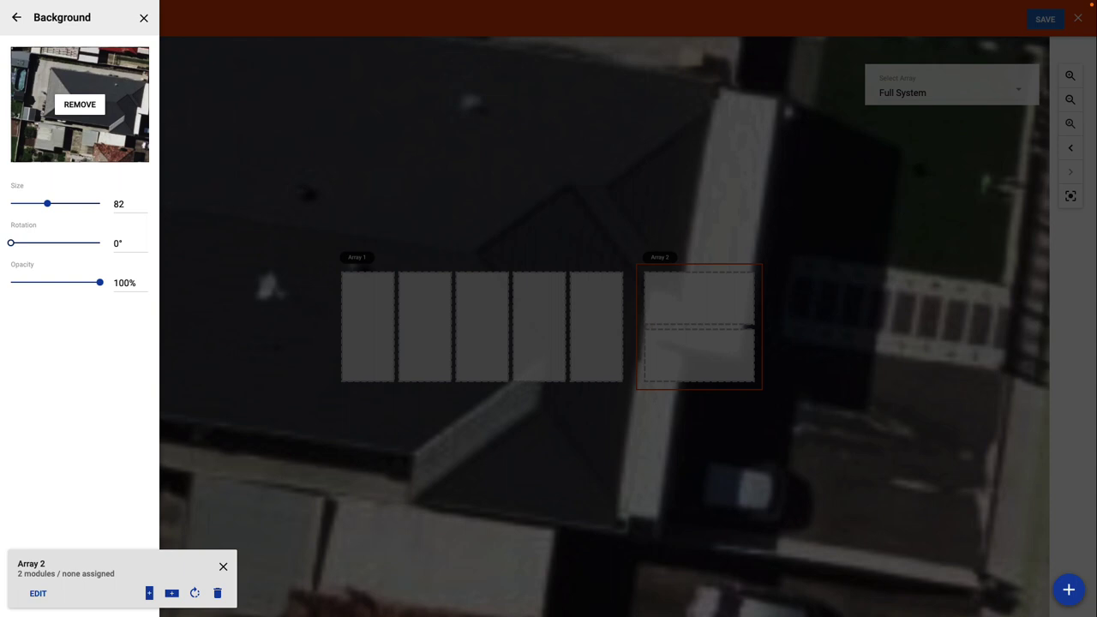
- Move the whole of Array 1 onto the house's large upper dark roof slope in the background image
click(453, 226)
drag(453, 226, 657, 306)
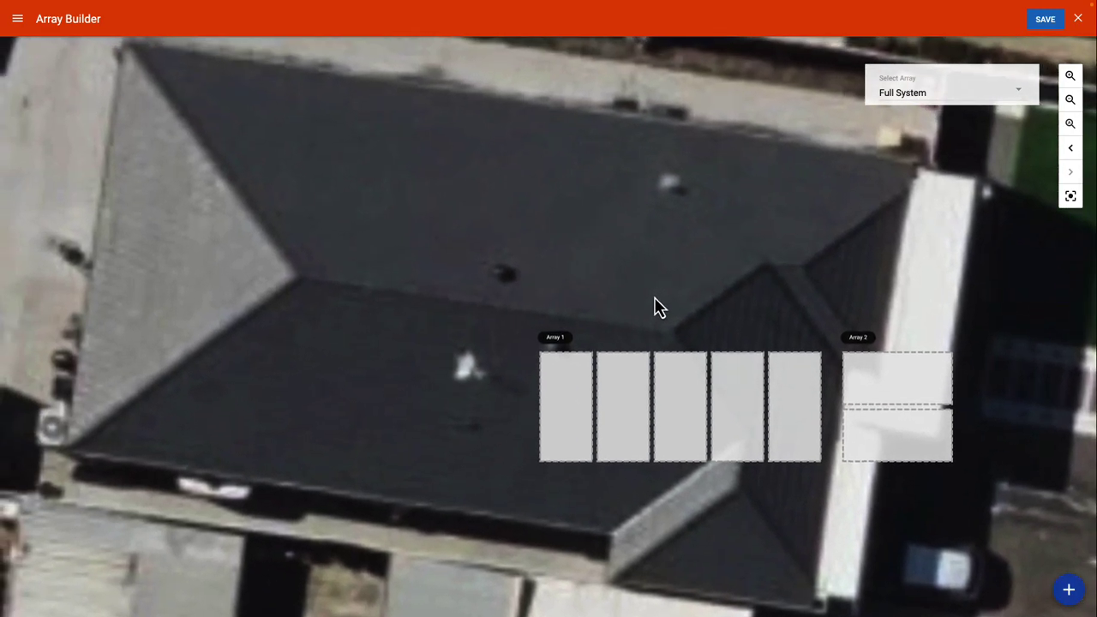
click(1070, 101)
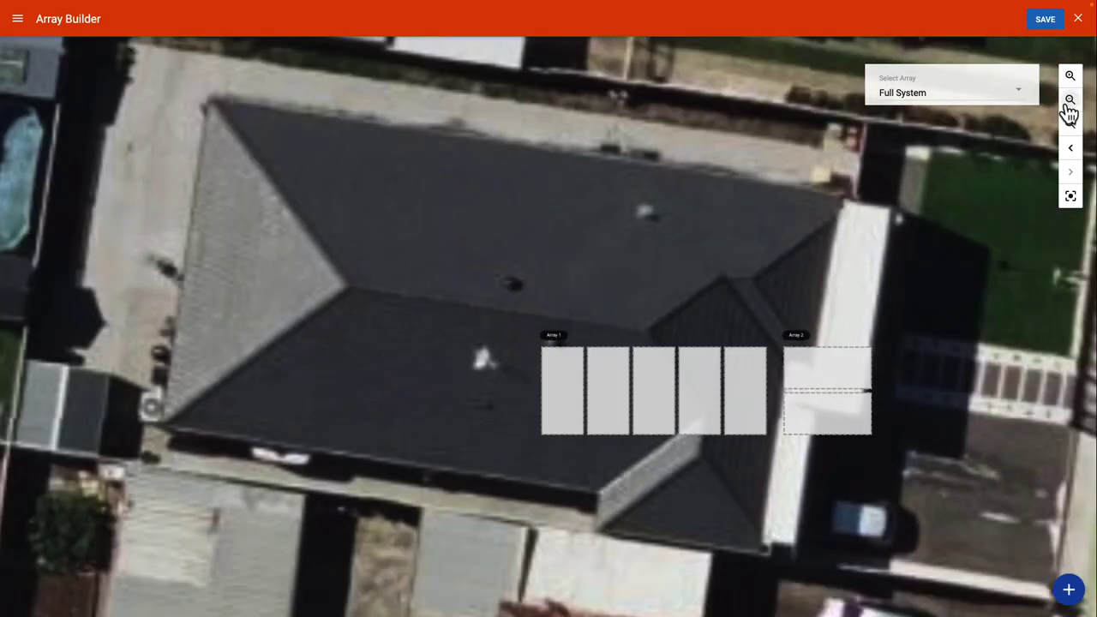
click(1070, 101)
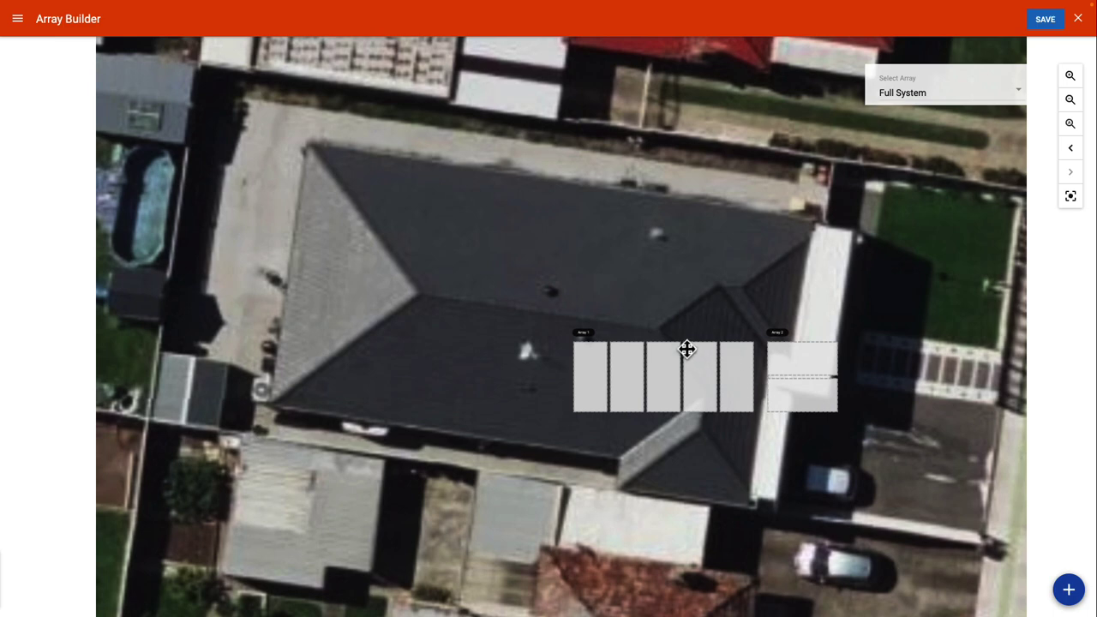
click(588, 341)
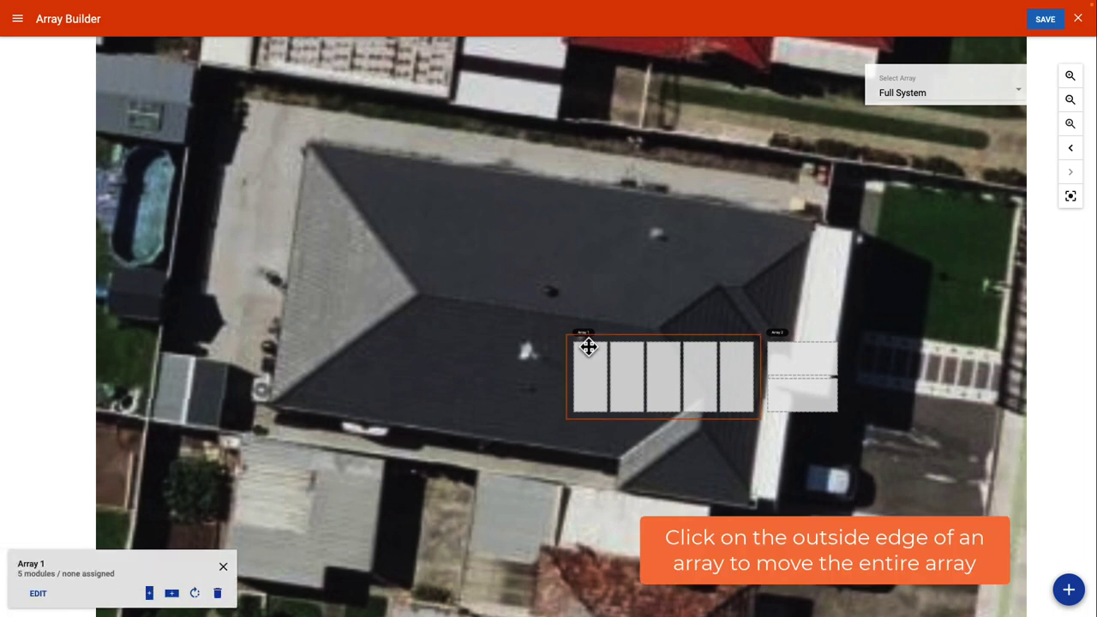
drag(590, 338, 454, 188)
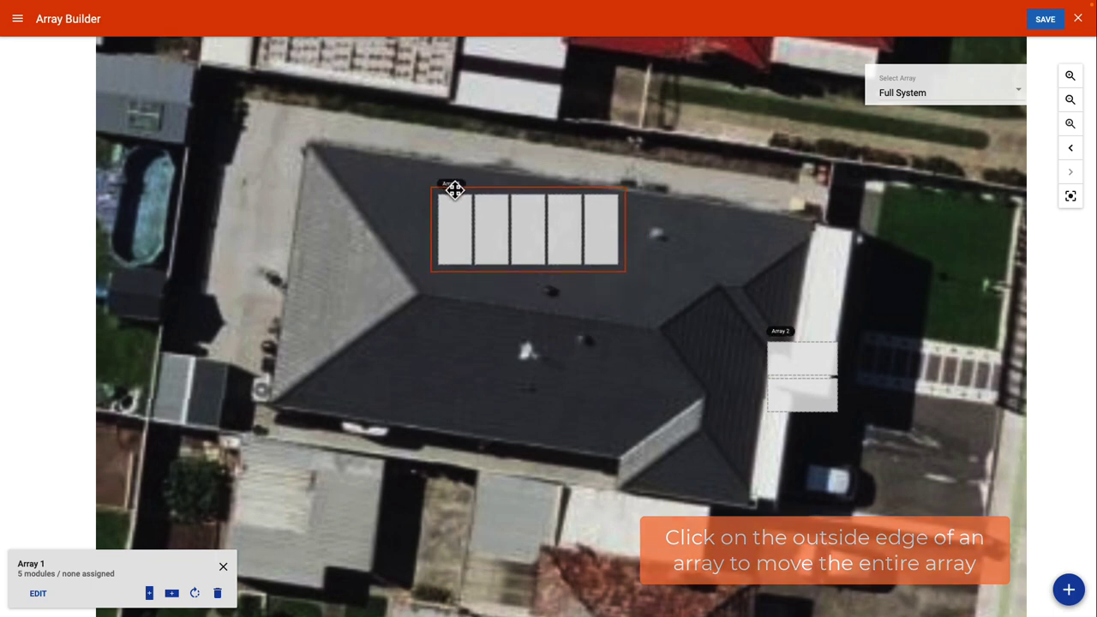
- Set Array 1's azimuth to 8, save it, and shift the array slightly down the roof slope away from the gutter
click(18, 22)
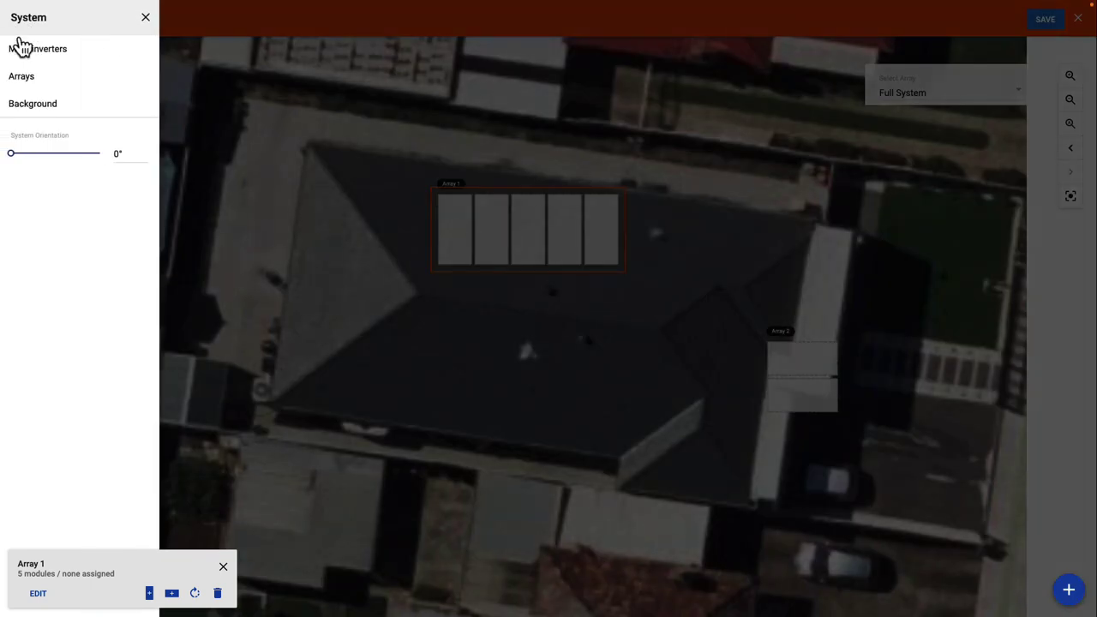
click(21, 79)
click(22, 85)
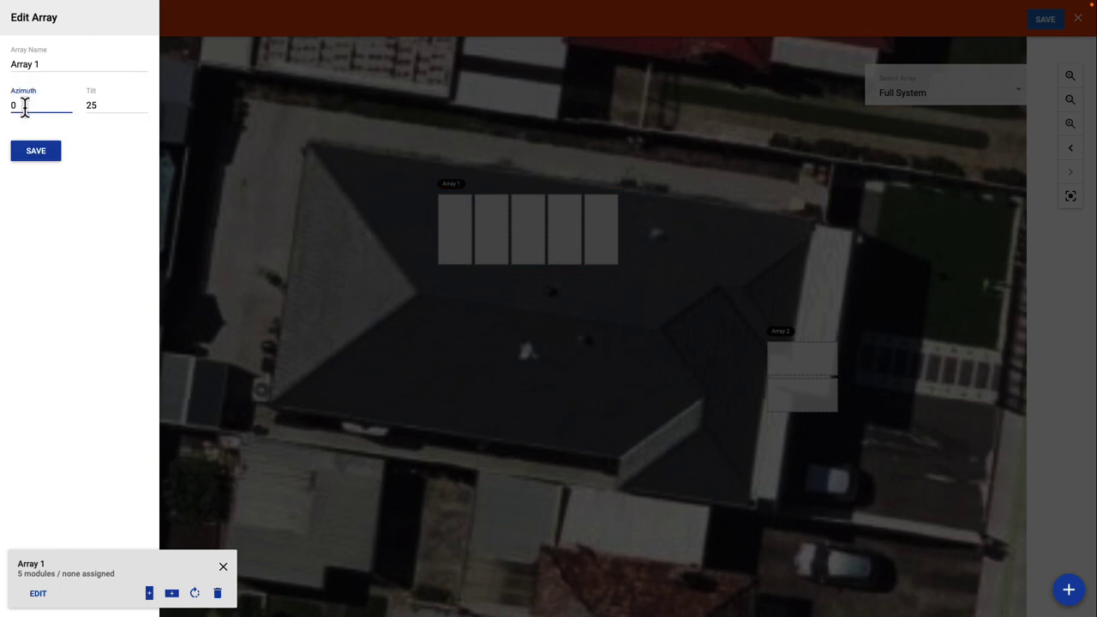
text(8)
click(35, 150)
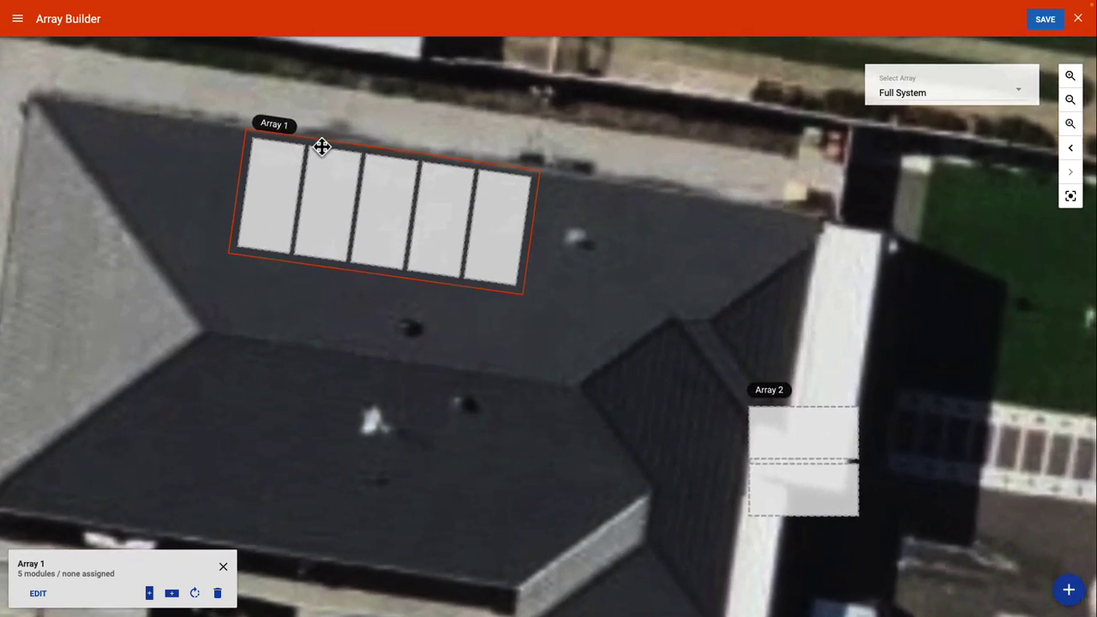
mouse_move(321, 147)
mouse_down()
mouse_move(306, 159)
mouse_move(294, 152)
mouse_move(331, 167)
mouse_up()
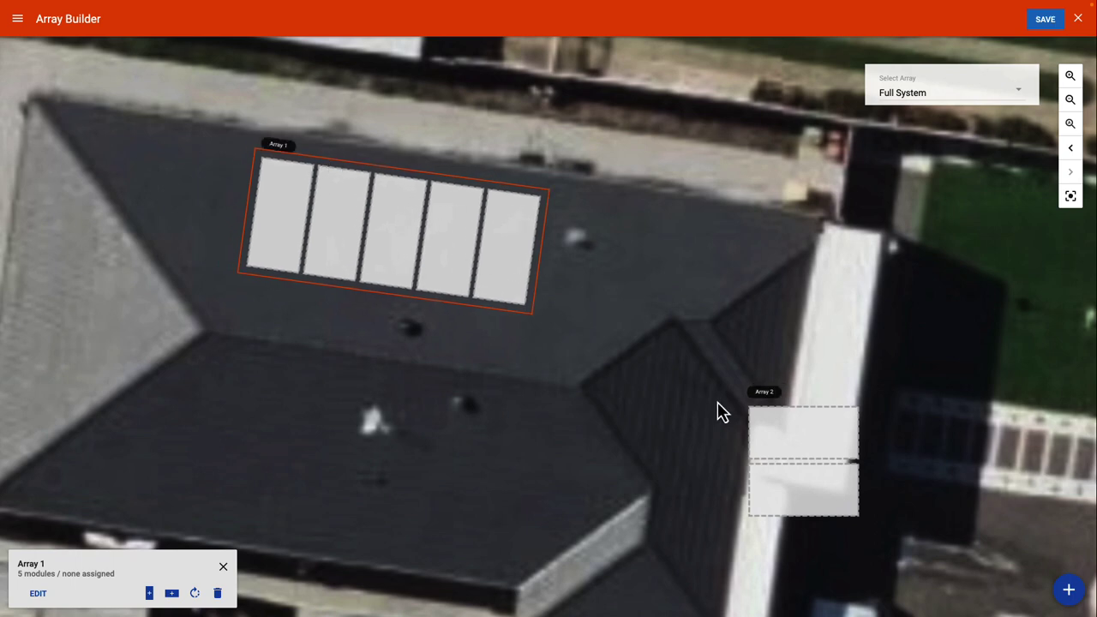
- Move the whole of Array 2 onto the light grey triangular roof face at the house's left end
click(766, 398)
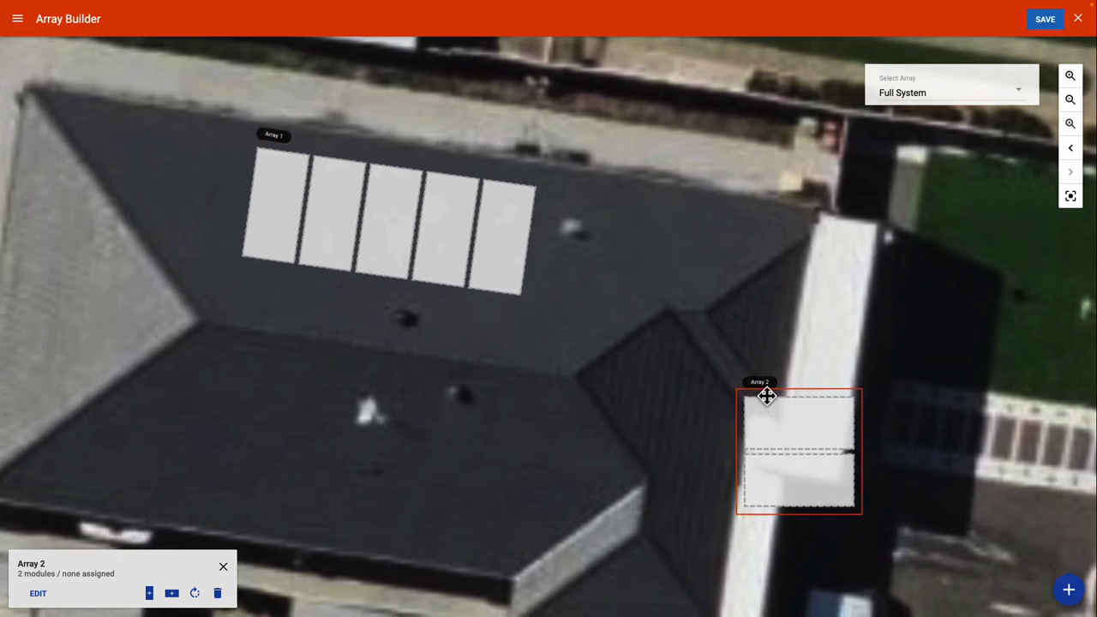
drag(766, 394, 43, 242)
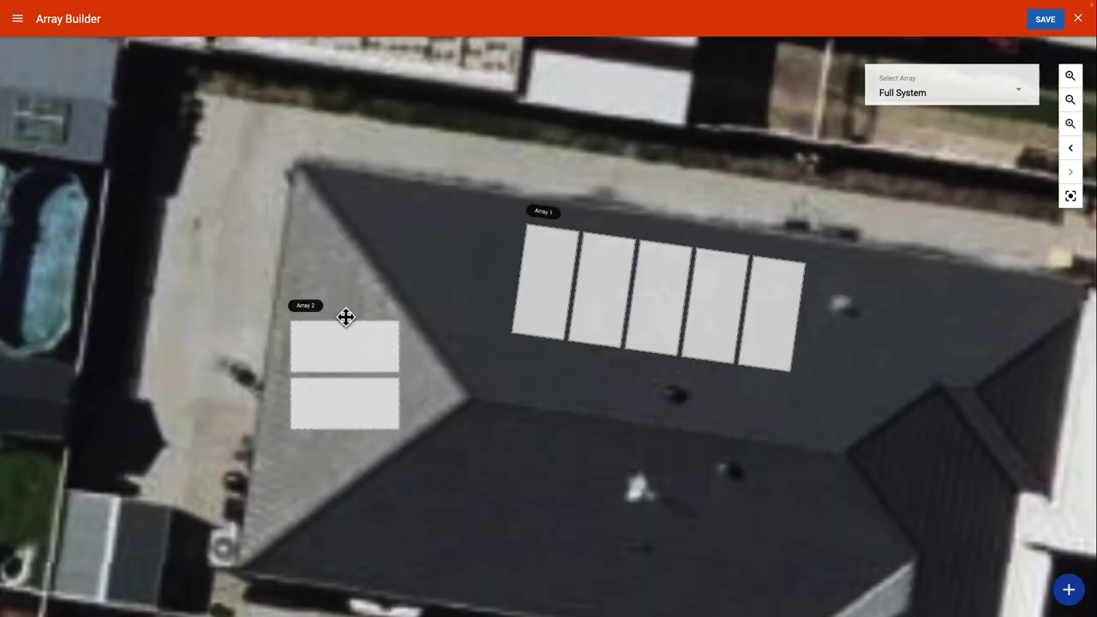
click(345, 317)
- Set Array 2's azimuth to 277 and save it so the array lines up with the light grey roof face
click(17, 19)
click(21, 77)
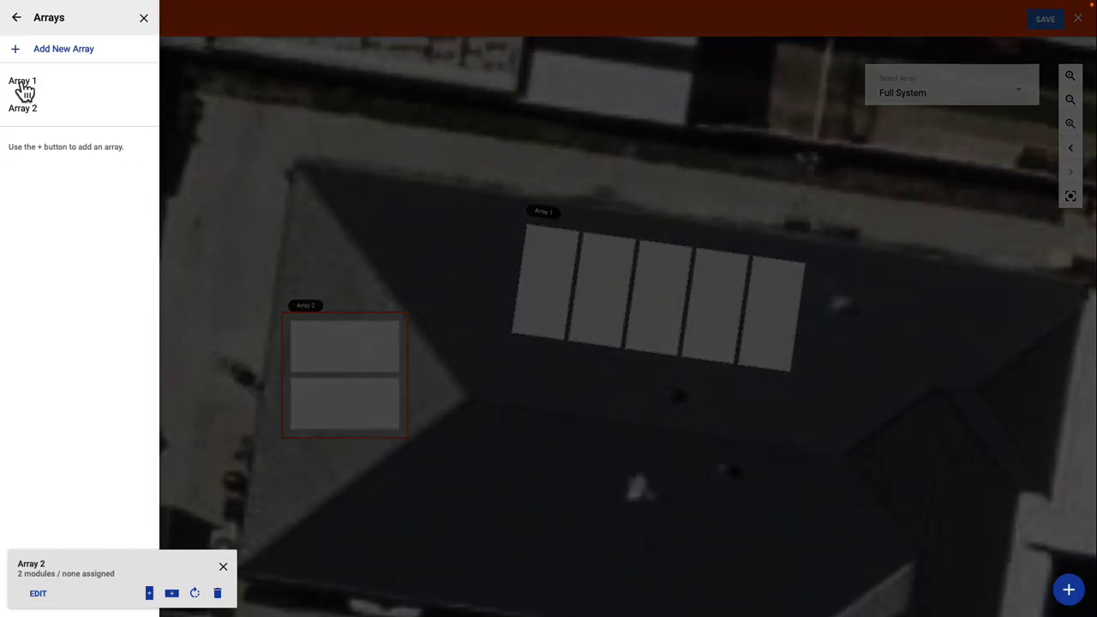
click(22, 109)
click(25, 106)
key(BackSpace)
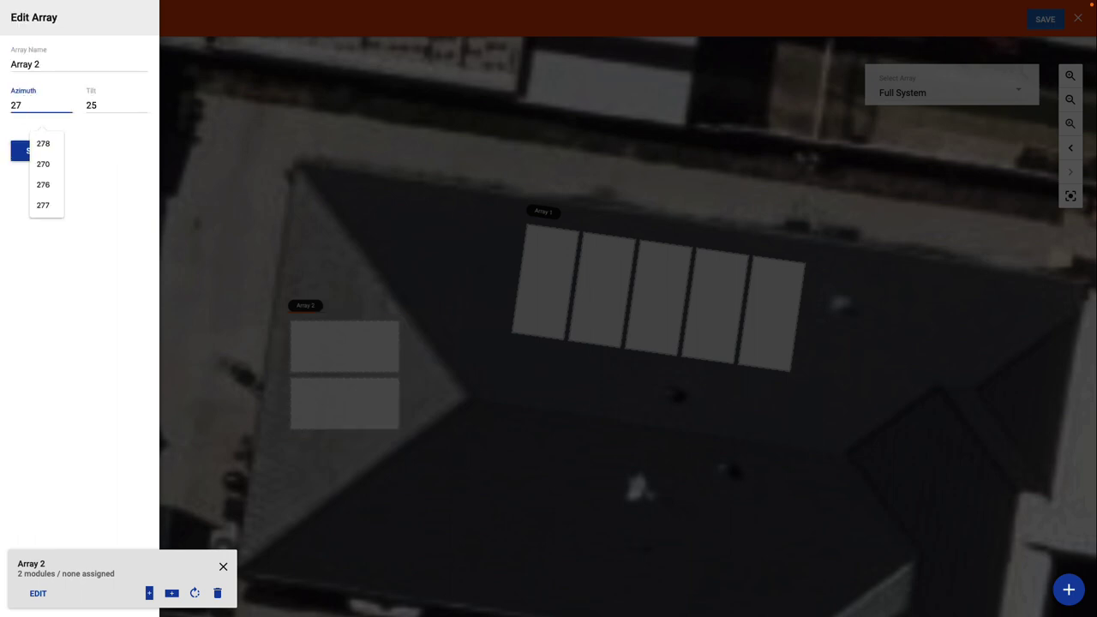
text(7)
key(Return)
click(360, 271)
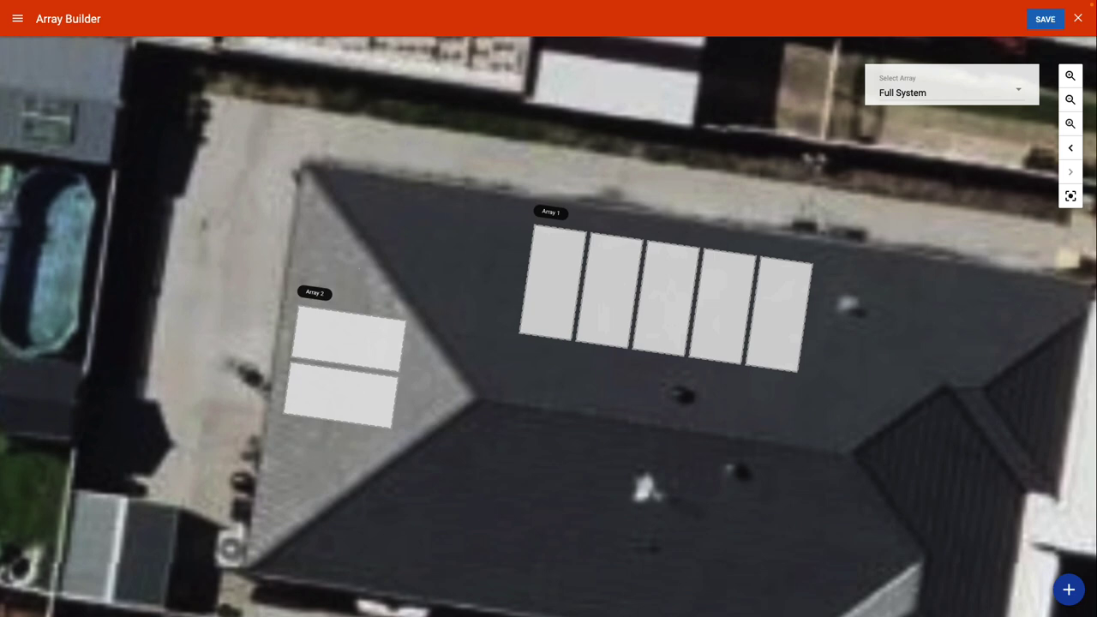
- Assign the two unassigned IQ7+ microinverters, in list order, to the first two modules of Array 1 from the left
click(18, 21)
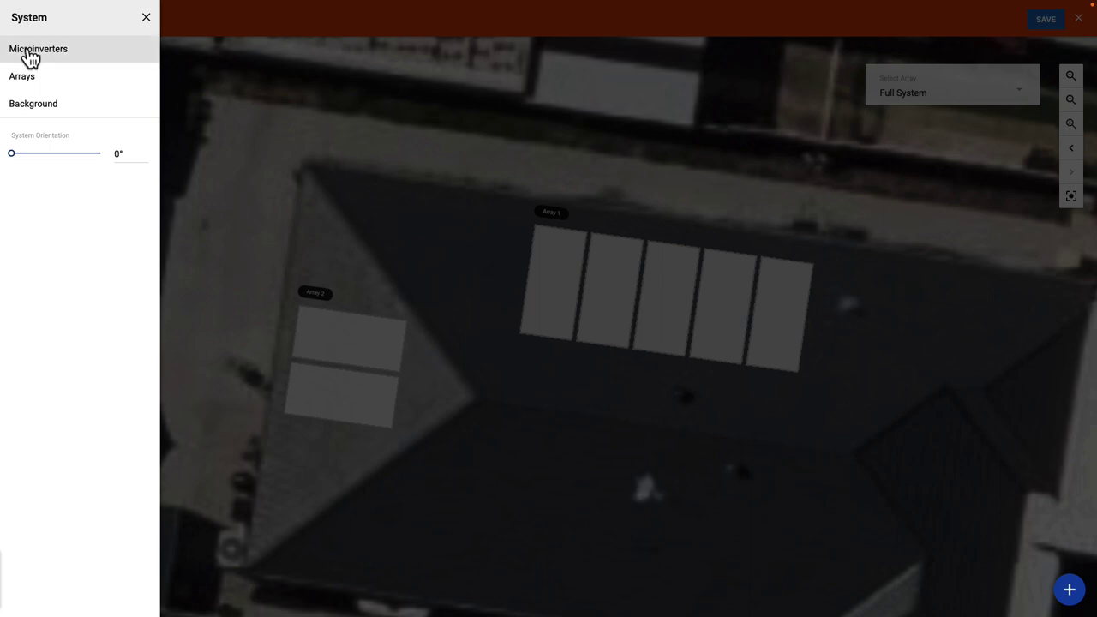
click(31, 53)
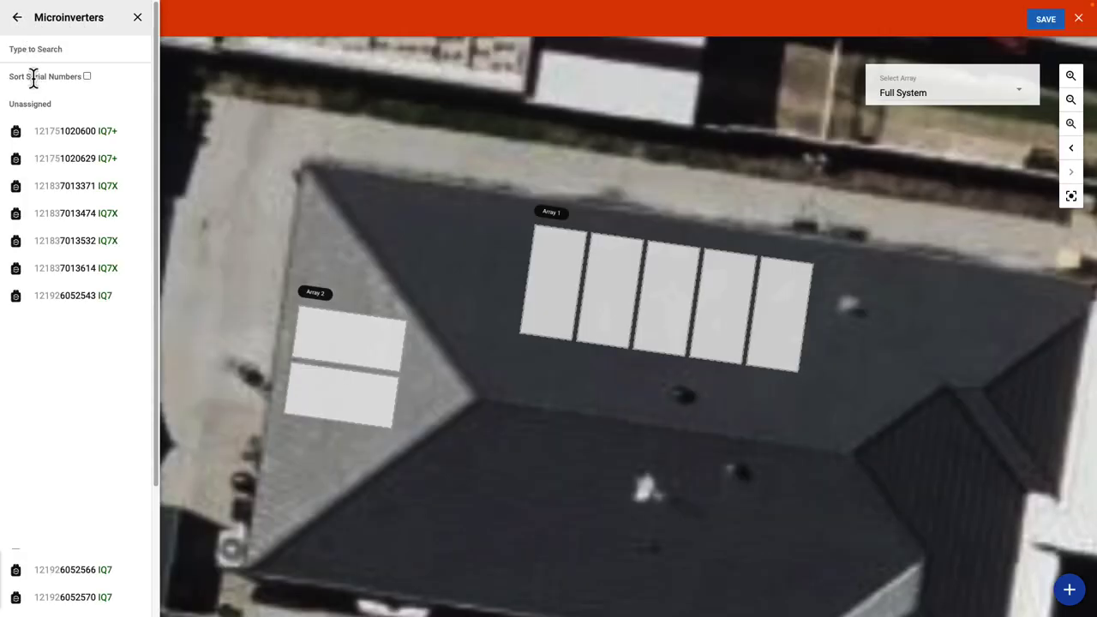
click(45, 141)
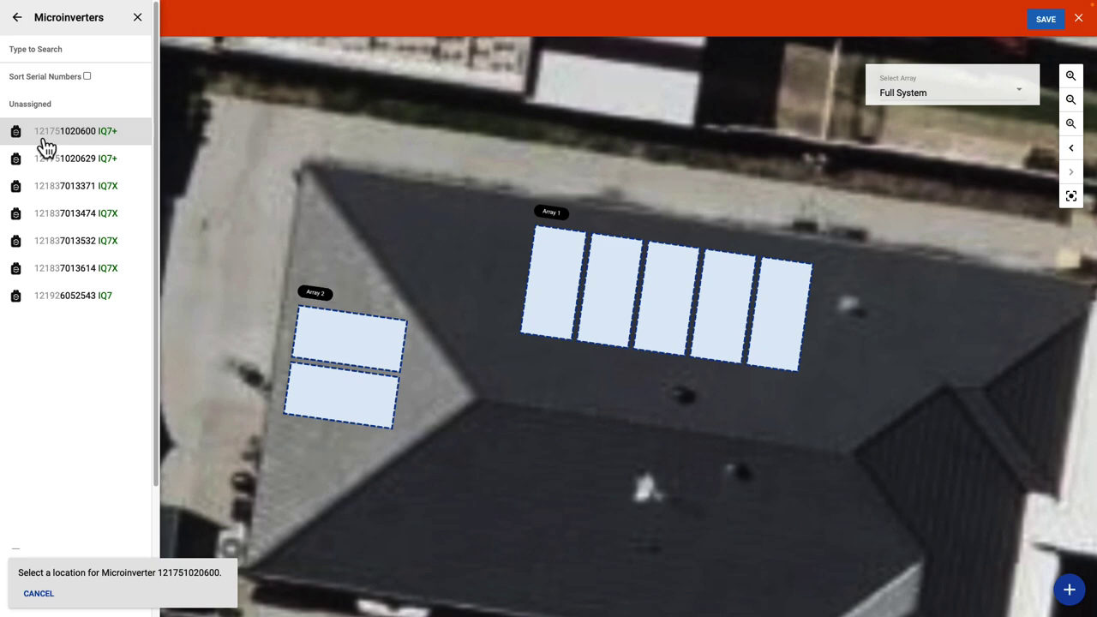
click(559, 281)
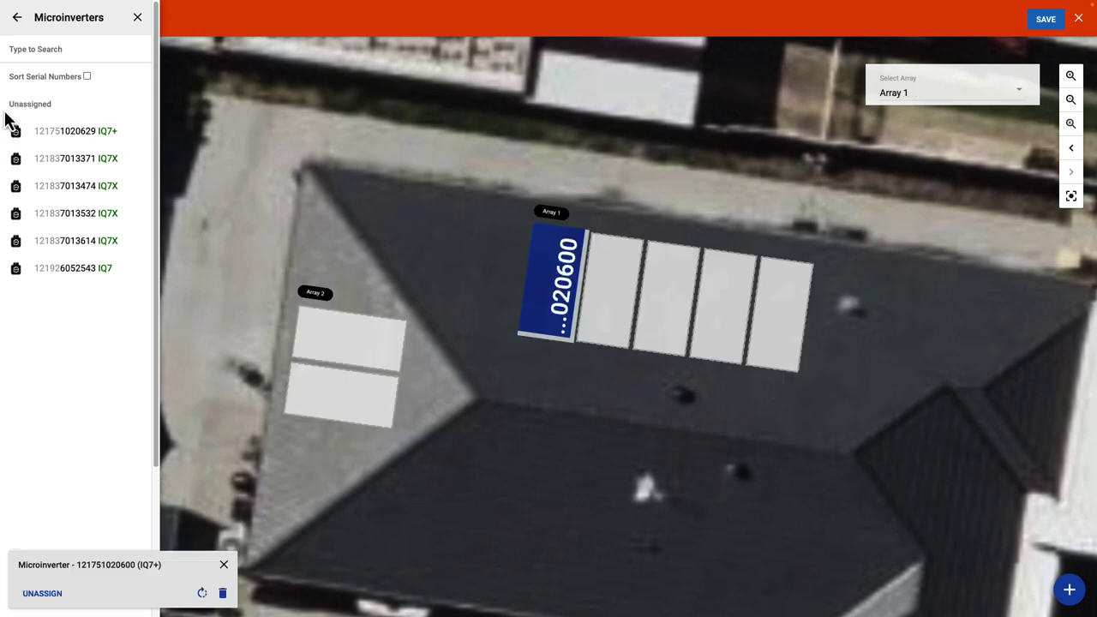
click(44, 134)
click(605, 269)
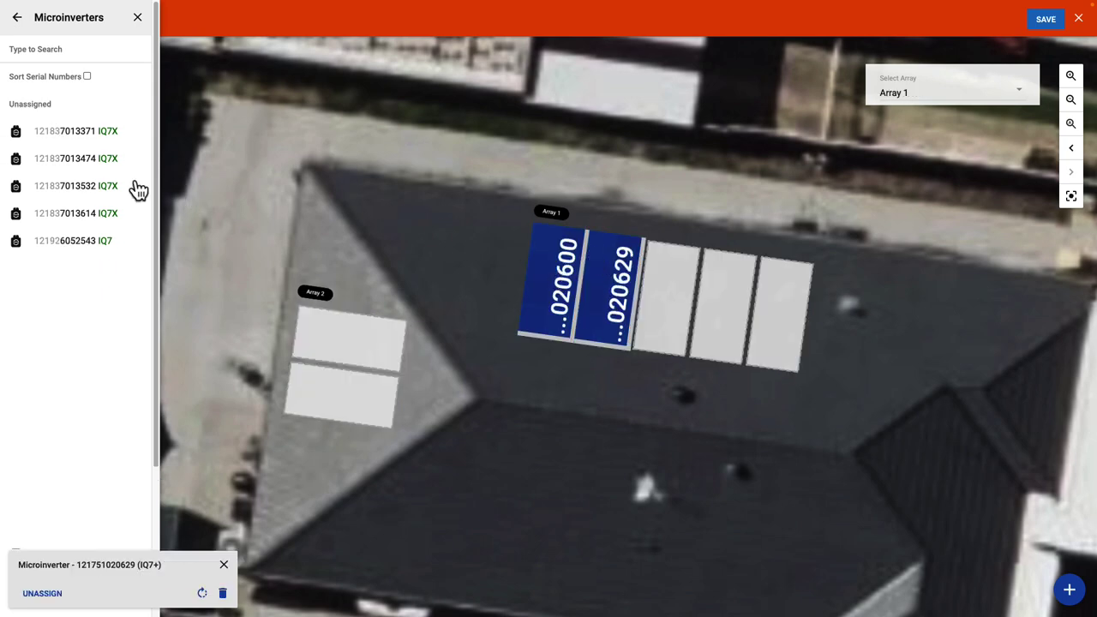
- Assign the first three unassigned IQ7X microinverters, in list order, to Array 1's three remaining modules from left to right
click(74, 136)
click(674, 299)
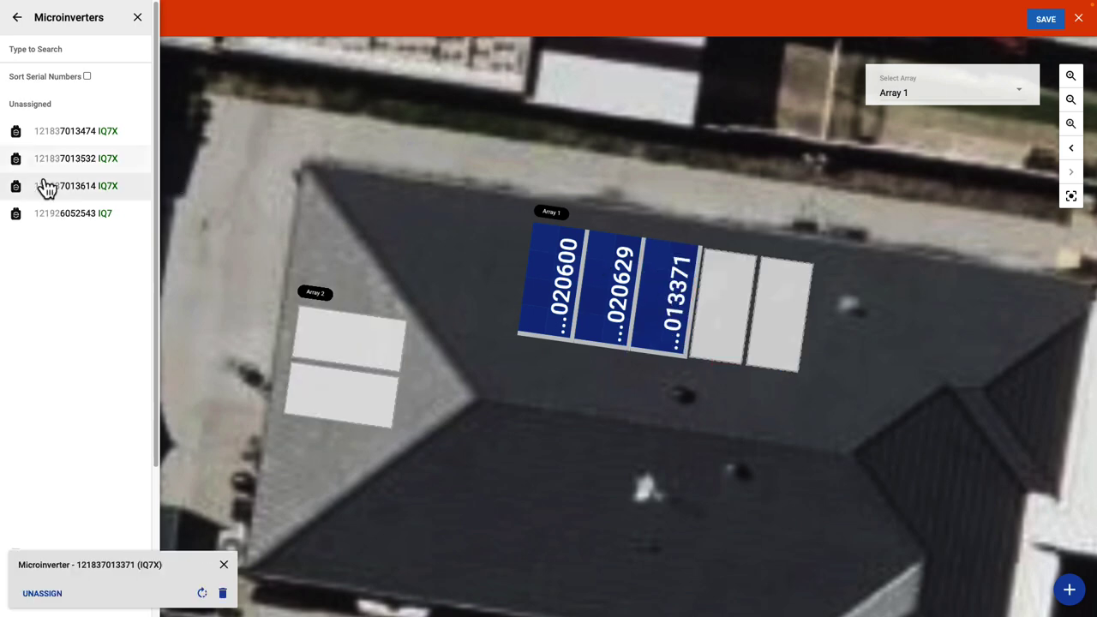
click(49, 139)
click(725, 311)
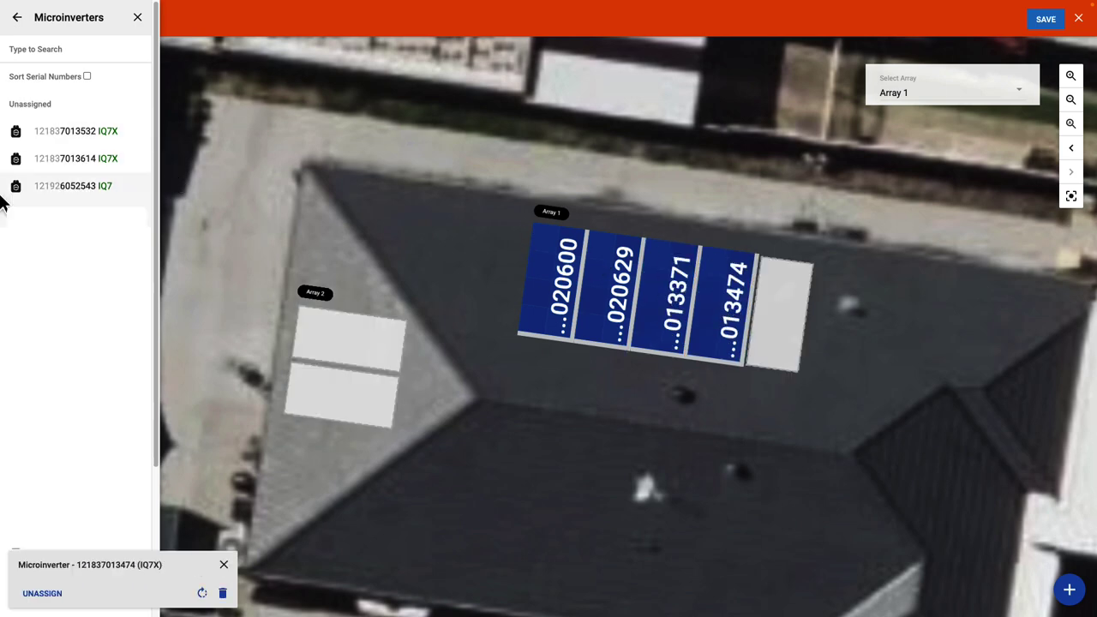
click(59, 137)
click(797, 316)
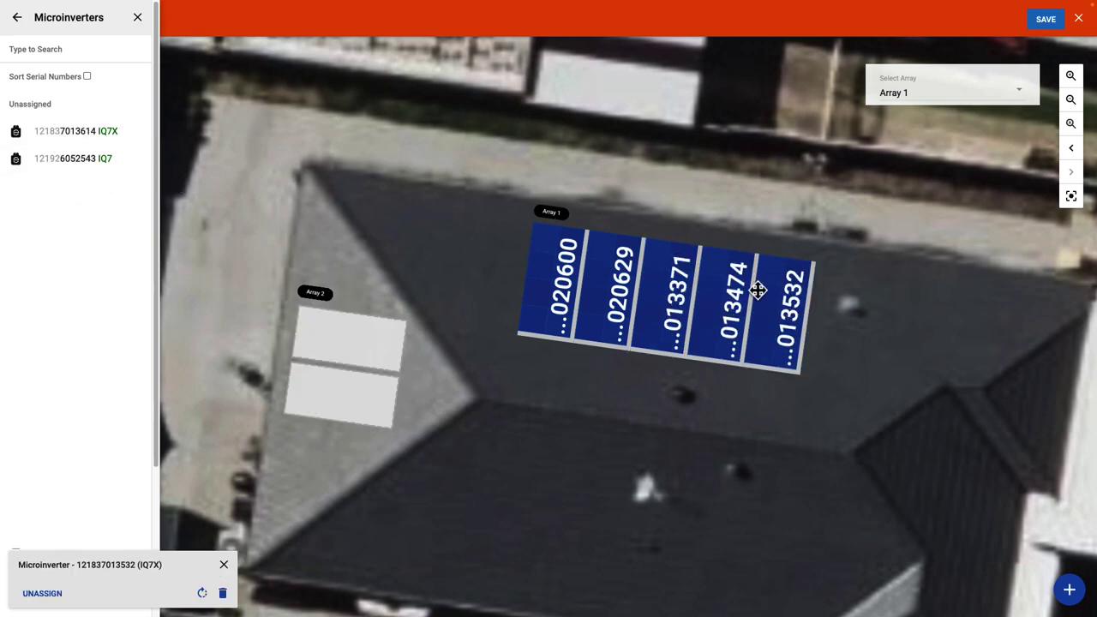
- Assign the remaining IQ7X microinverter to Array 2's upper module and the IQ7 to its lower module, and close the microinverter list
click(44, 137)
click(318, 314)
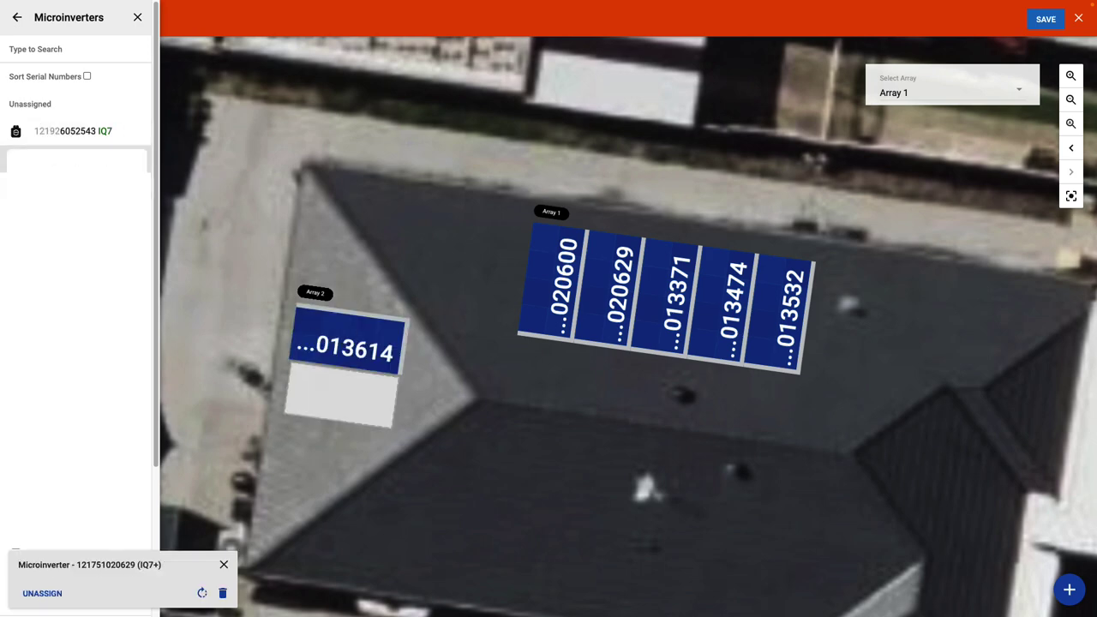
click(69, 137)
click(308, 383)
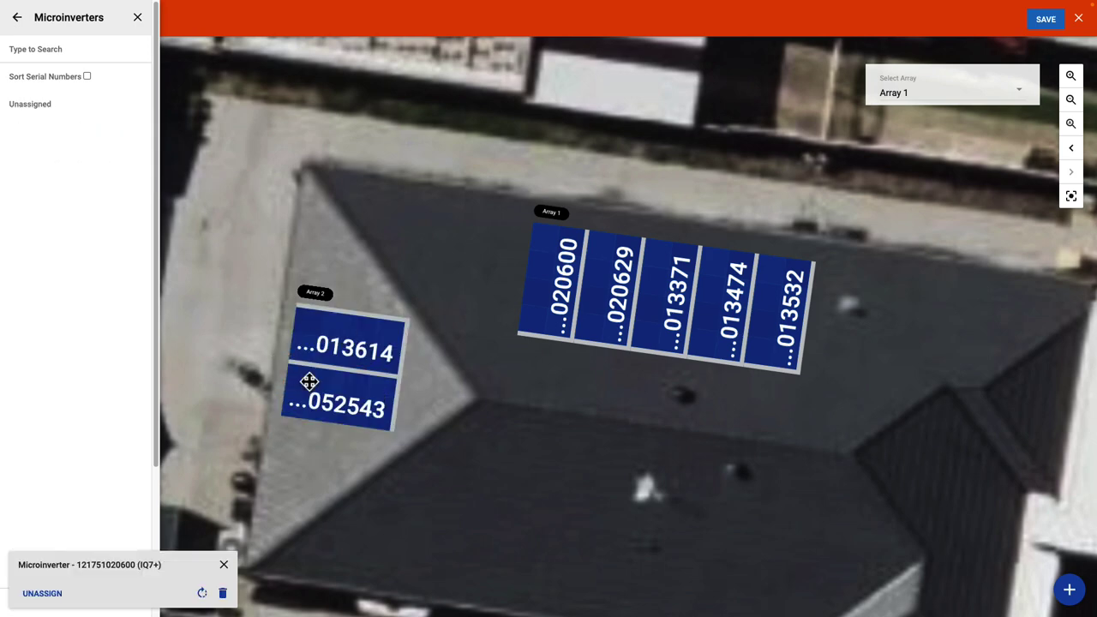
click(137, 17)
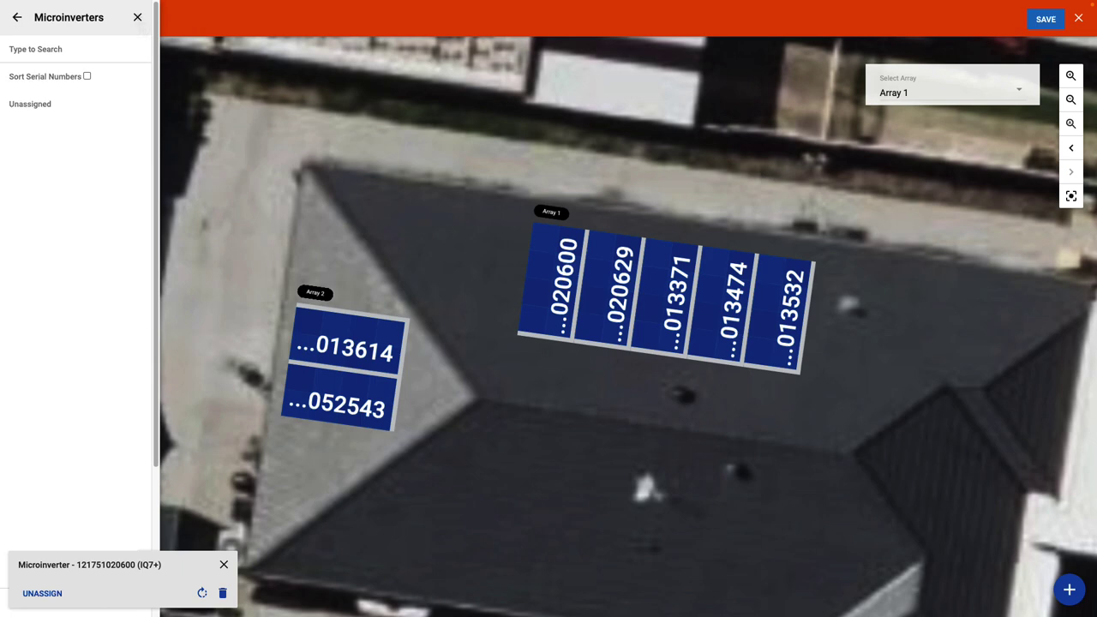